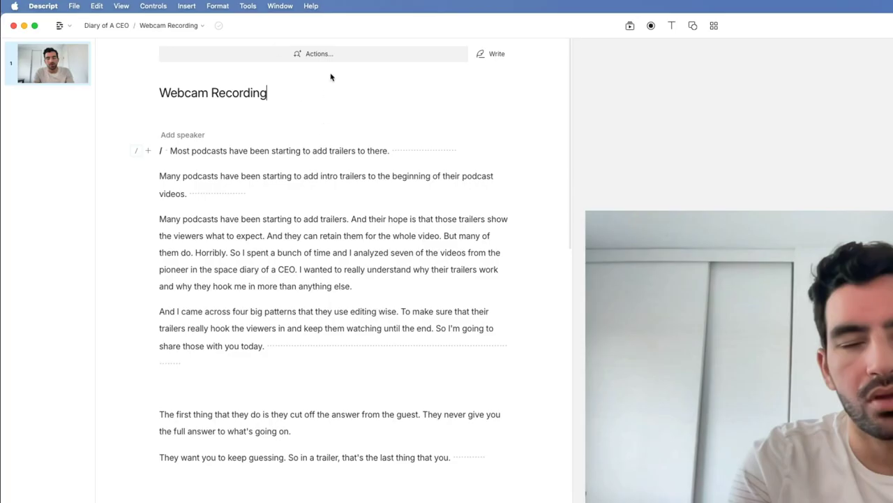
Remove filler words from the transcript, using Delete as the treatment
{"action": "left_click", "coordinate": [327, 52]}
{"action": "left_click", "coordinate": [212, 92]}
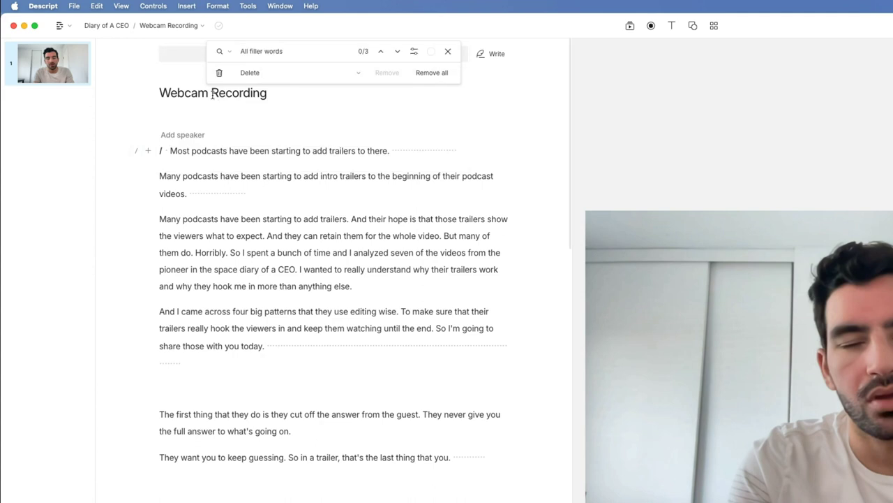
{"action": "left_click", "coordinate": [332, 73]}
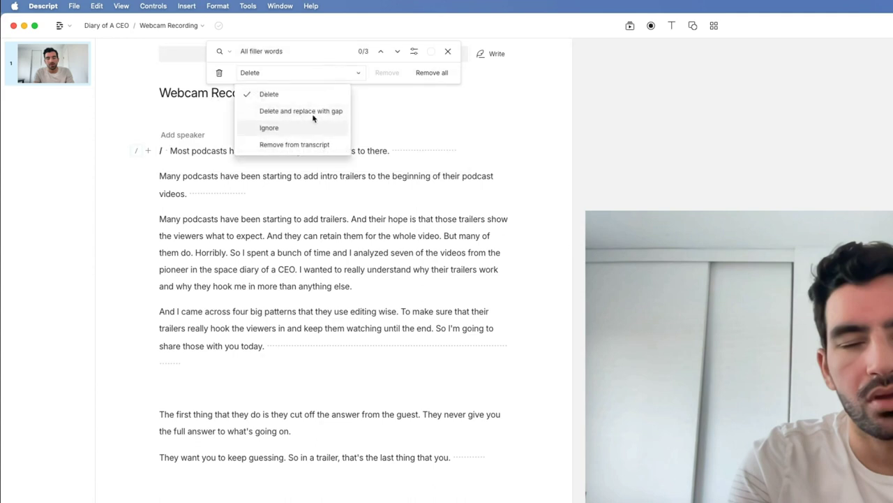
{"action": "left_click", "coordinate": [359, 71]}
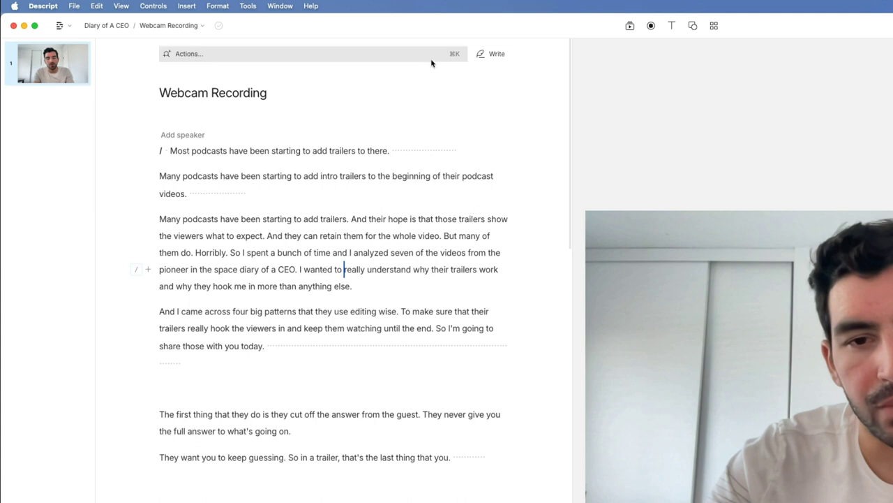
Run the Ask AI 'Edit for clarity' prompt on the transcript after reviewing its text
{"action": "left_click", "coordinate": [431, 57]}
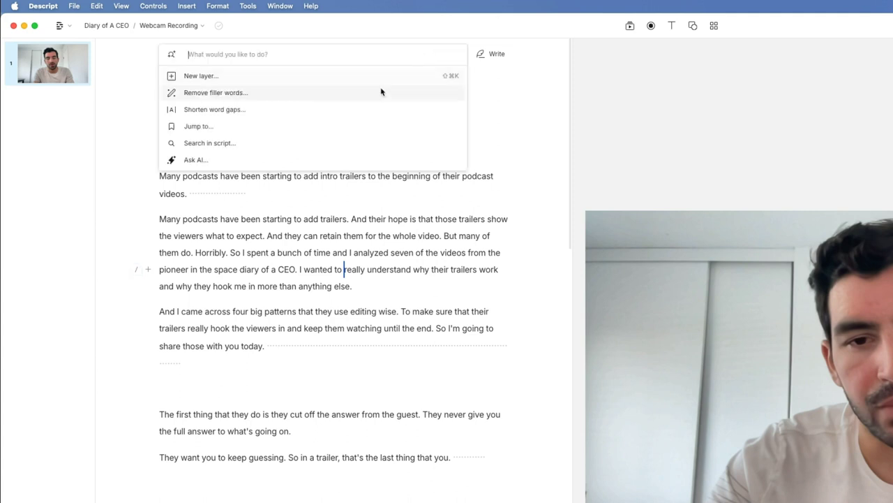
{"action": "left_click", "coordinate": [236, 159]}
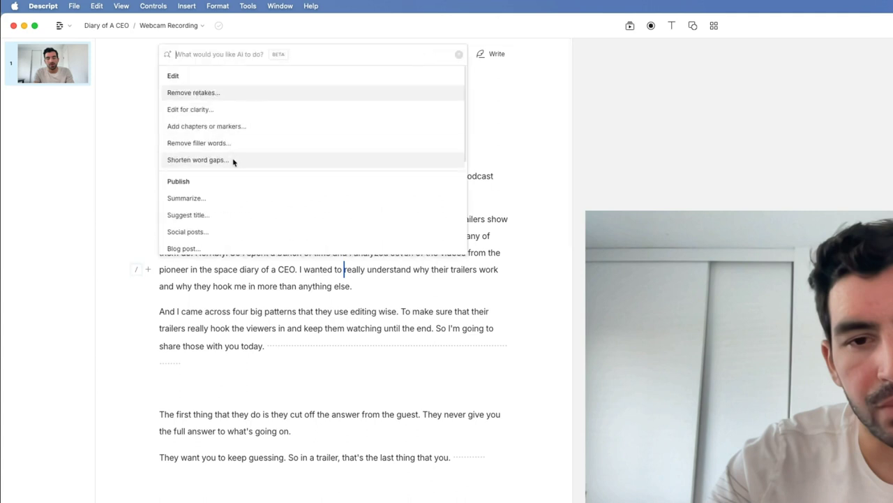
{"action": "left_click", "coordinate": [237, 109]}
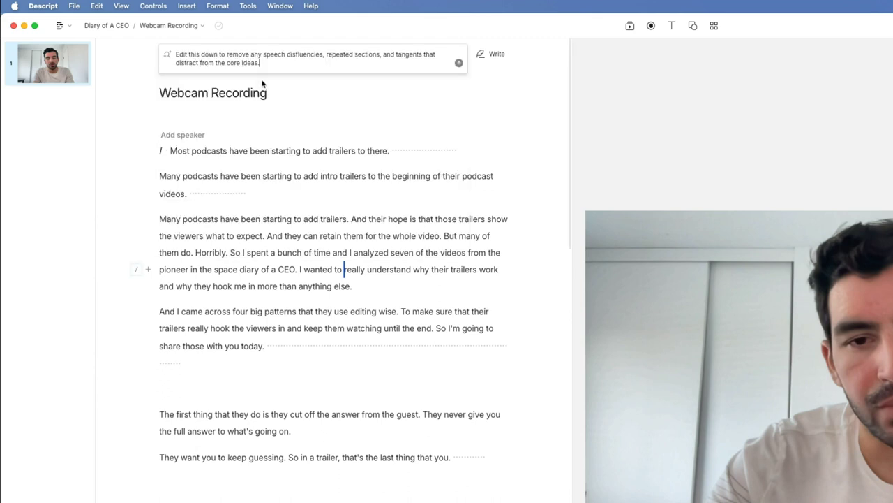
{"action": "left_click_drag", "start_coordinate": [261, 56], "coordinate": [360, 55]}
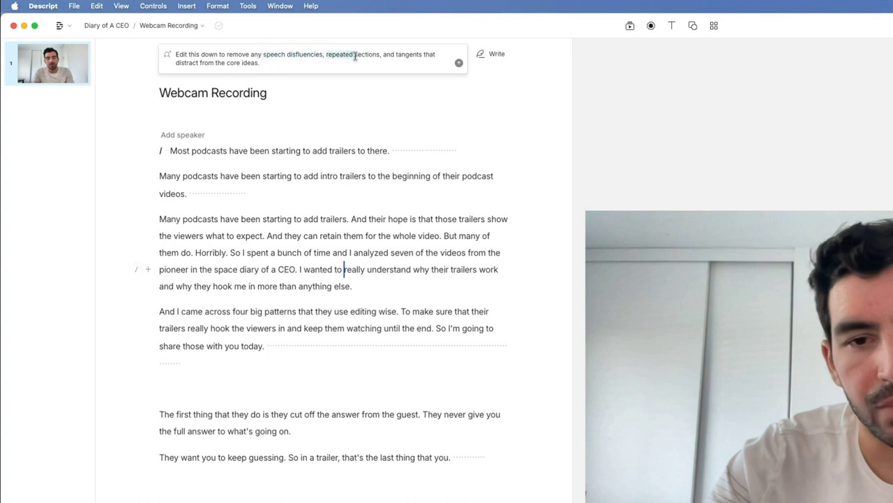
{"action": "left_click_drag", "start_coordinate": [291, 62], "coordinate": [184, 67]}
{"action": "left_click", "coordinate": [286, 62]}
{"action": "left_click", "coordinate": [457, 63]}
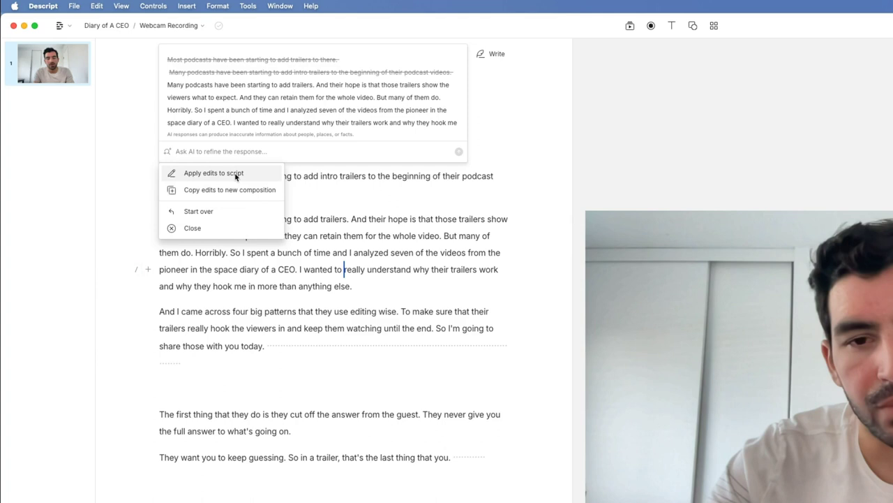
Apply the AI clarity edits to the script and review the struck-out sentences
{"action": "left_click", "coordinate": [236, 174]}
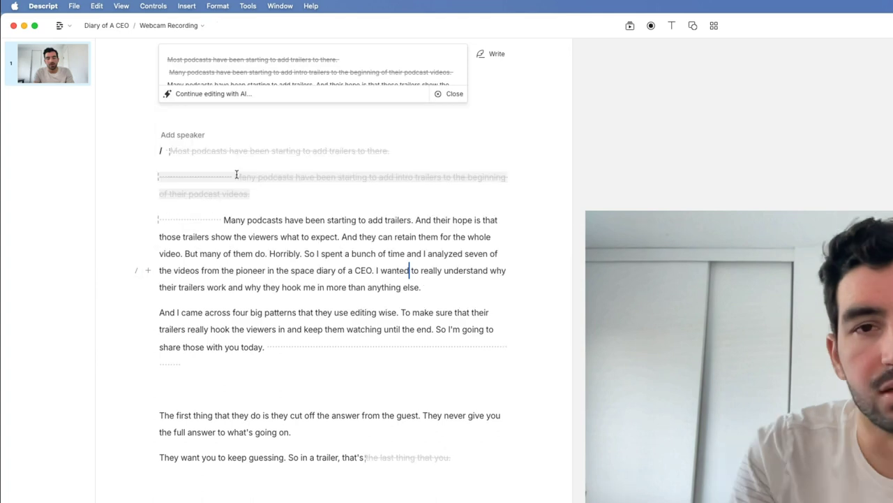
{"action": "left_click", "coordinate": [325, 238]}
{"action": "left_click", "coordinate": [447, 93]}
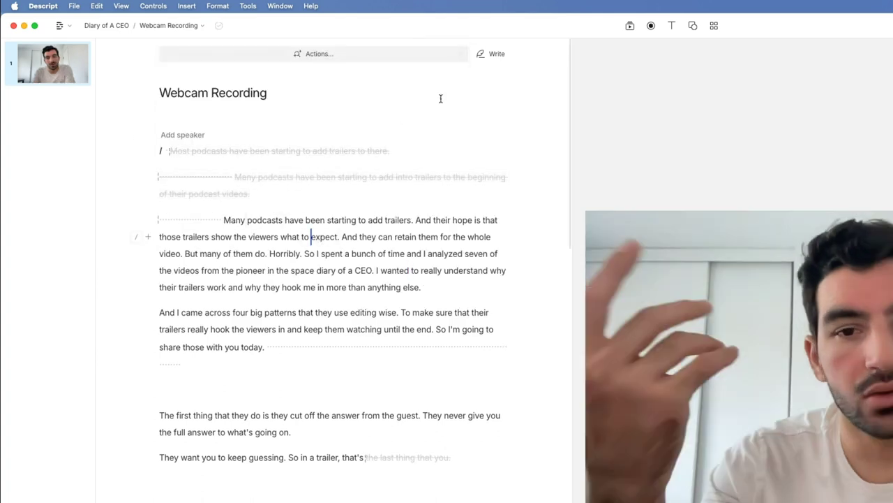
{"action": "left_click_drag", "start_coordinate": [210, 223], "coordinate": [191, 163]}
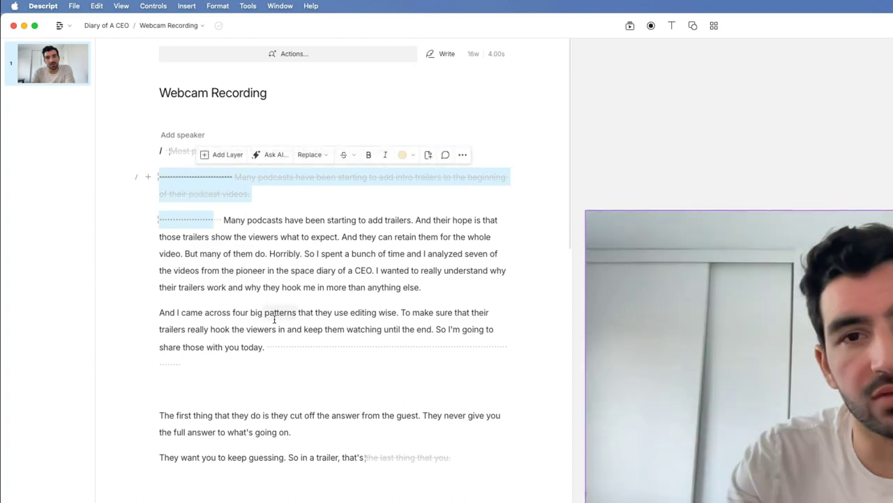
{"action": "left_click", "coordinate": [264, 312]}
{"action": "scroll", "coordinate": [283, 335], "scroll_direction": "down", "scroll_amount": 5}
{"action": "left_click_drag", "start_coordinate": [368, 294], "coordinate": [462, 359]}
{"action": "scroll", "coordinate": [432, 360], "scroll_direction": "down", "scroll_amount": 4}
{"action": "left_click_drag", "start_coordinate": [357, 364], "coordinate": [479, 390]}
{"action": "scroll", "coordinate": [433, 349], "scroll_direction": "down", "scroll_amount": 4}
{"action": "left_click", "coordinate": [343, 289]}
{"action": "scroll", "coordinate": [356, 412], "scroll_direction": "down", "scroll_amount": 3}
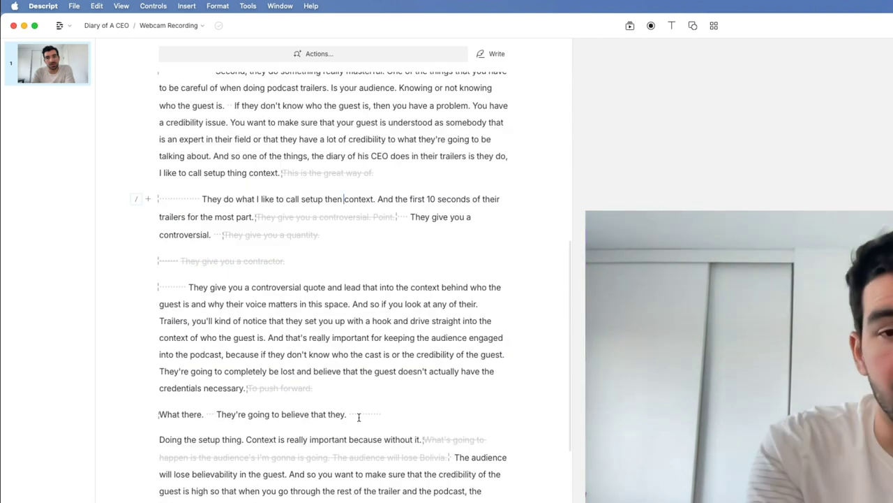
{"action": "scroll", "coordinate": [359, 417], "scroll_direction": "up", "scroll_amount": 15}
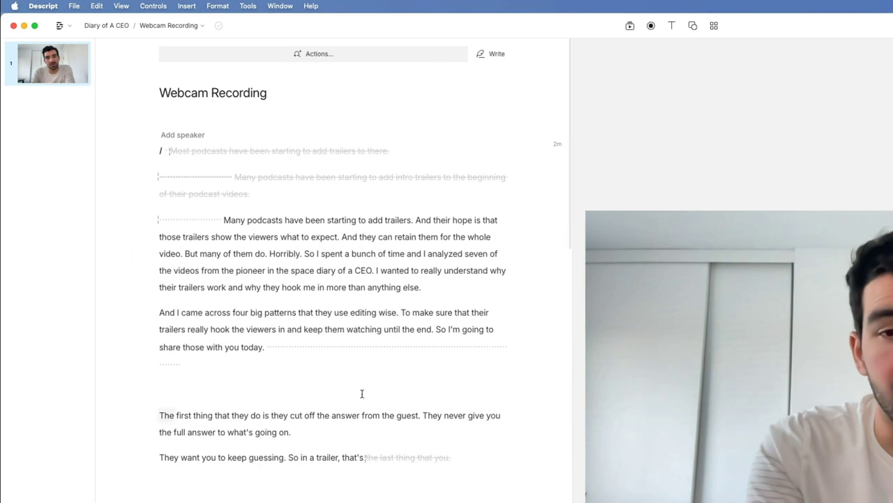
Restore the two cut opening sentences so they stay in the script
{"action": "left_click_drag", "start_coordinate": [224, 219], "coordinate": [302, 329]}
{"action": "left_click", "coordinate": [351, 407]}
{"action": "scroll", "coordinate": [352, 415], "scroll_direction": "down", "scroll_amount": 3}
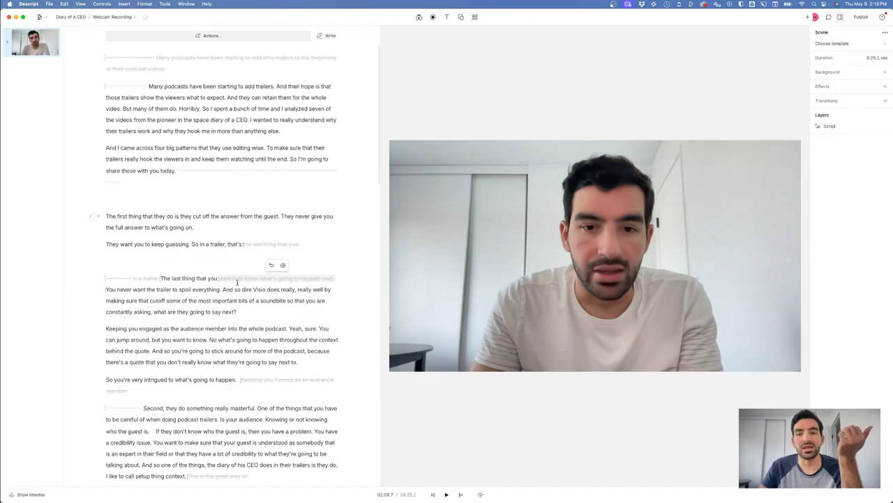
{"action": "scroll", "coordinate": [261, 197], "scroll_direction": "up", "scroll_amount": 3}
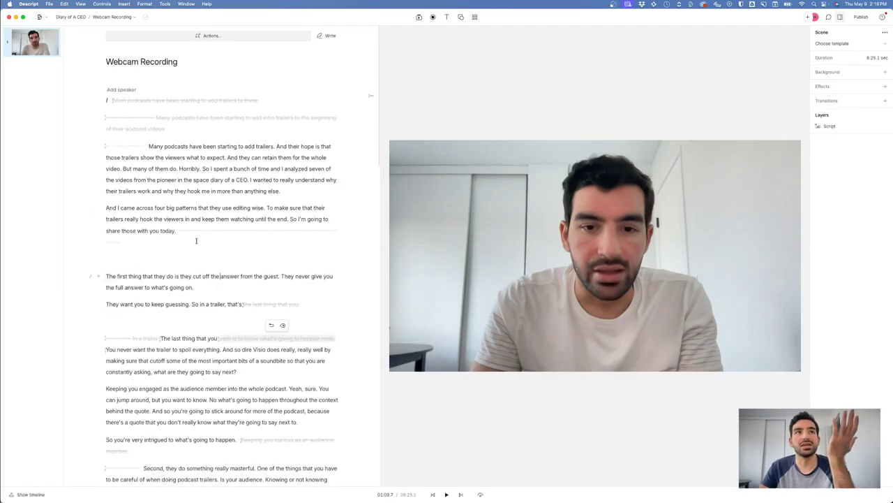
{"action": "left_click_drag", "start_coordinate": [173, 131], "coordinate": [120, 102]}
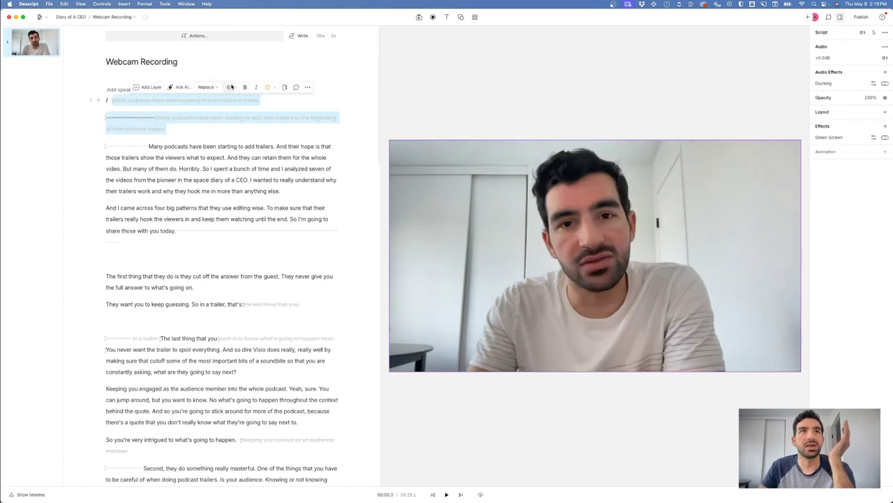
{"action": "left_click", "coordinate": [230, 86]}
{"action": "left_click", "coordinate": [225, 128]}
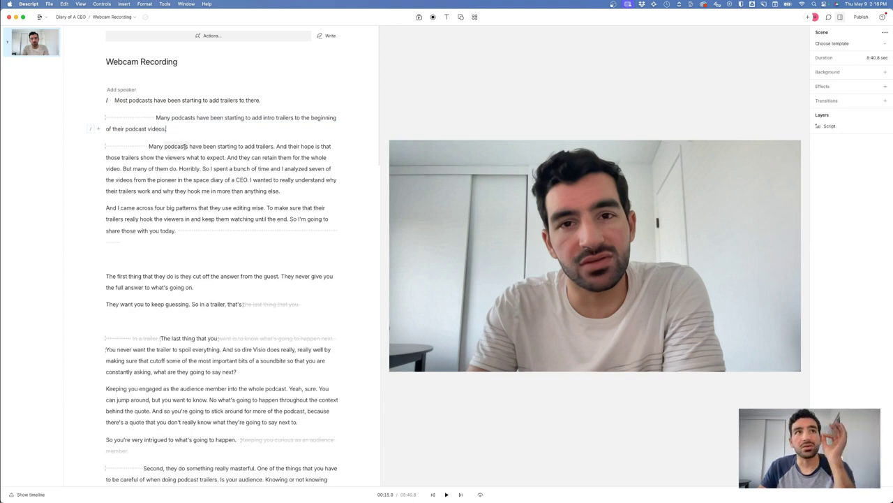
Move the playhead to the gap after 'today.' in the script
{"action": "left_click", "coordinate": [134, 142]}
{"action": "left_click", "coordinate": [236, 230]}
{"action": "scroll", "coordinate": [235, 229], "scroll_direction": "down", "scroll_amount": 5}
{"action": "scroll", "coordinate": [235, 84], "scroll_direction": "up", "scroll_amount": 5}
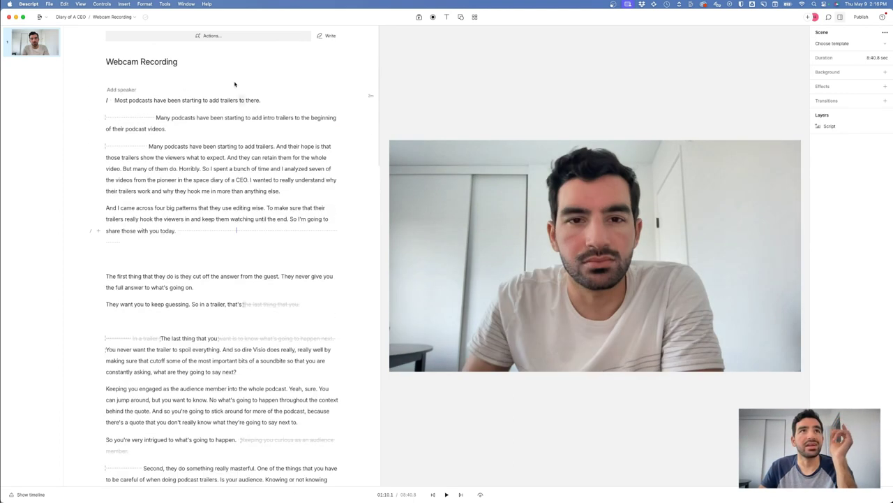
Shorten all long word gaps to 3 seconds and check the result on the timeline
{"action": "left_click", "coordinate": [231, 32]}
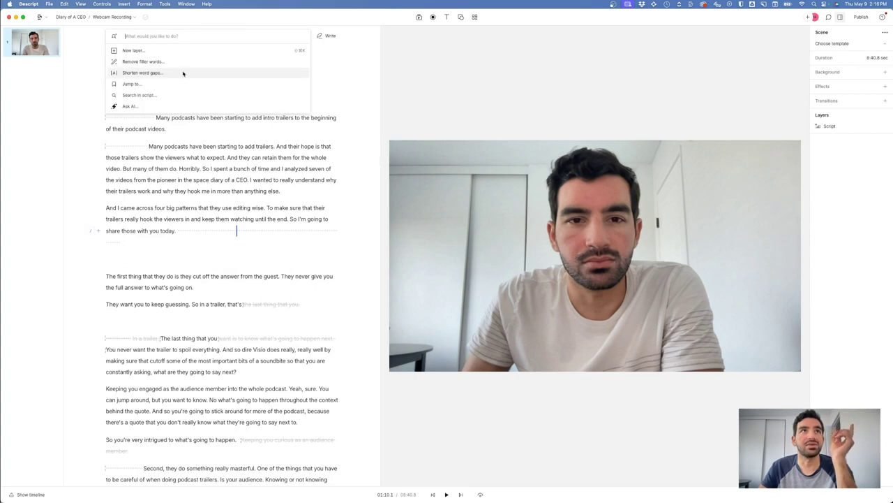
{"action": "left_click", "coordinate": [182, 73]}
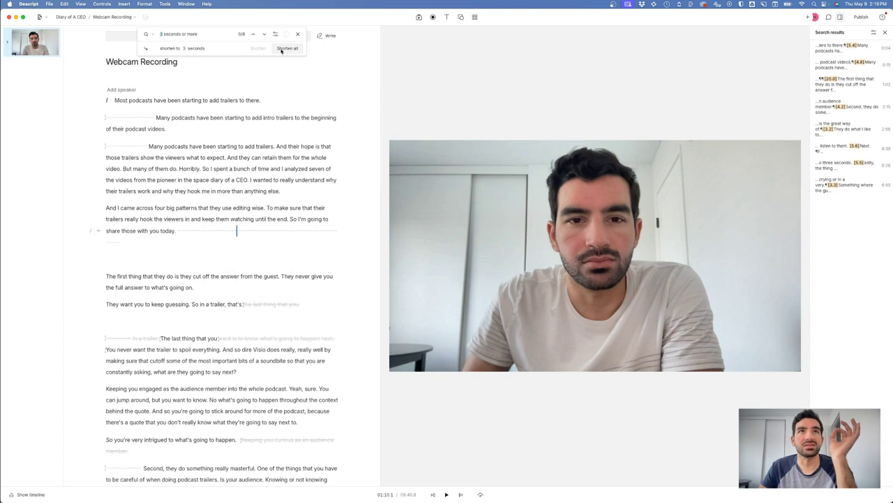
{"action": "left_click", "coordinate": [287, 48]}
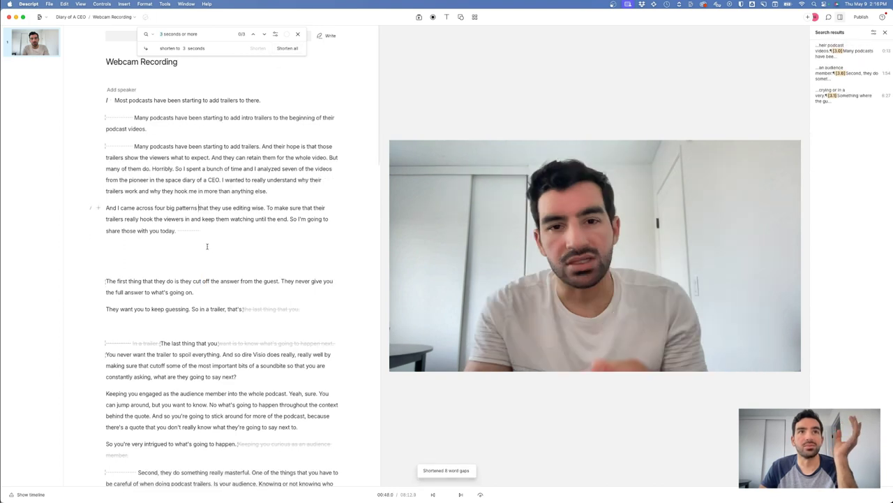
{"action": "scroll", "coordinate": [206, 241], "scroll_direction": "down", "scroll_amount": 3}
{"action": "scroll", "coordinate": [206, 256], "scroll_direction": "down", "scroll_amount": 2}
{"action": "scroll", "coordinate": [185, 310], "scroll_direction": "down", "scroll_amount": 4}
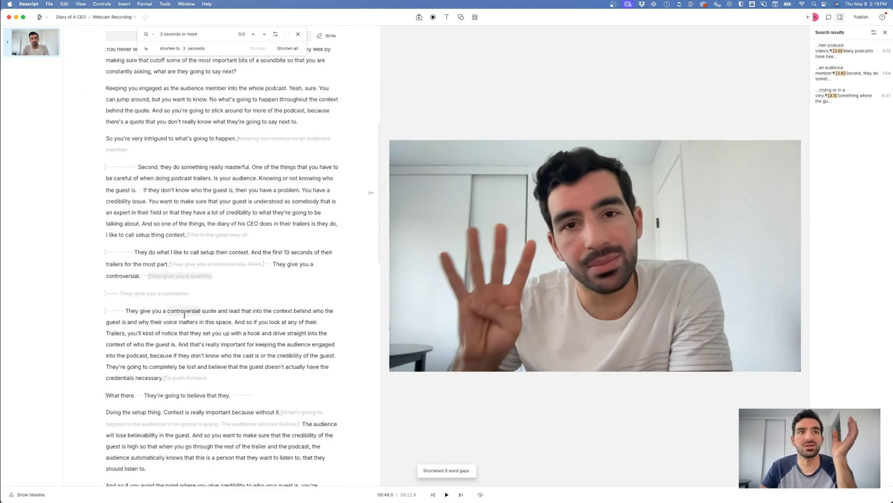
{"action": "scroll", "coordinate": [183, 315], "scroll_direction": "down", "scroll_amount": 3}
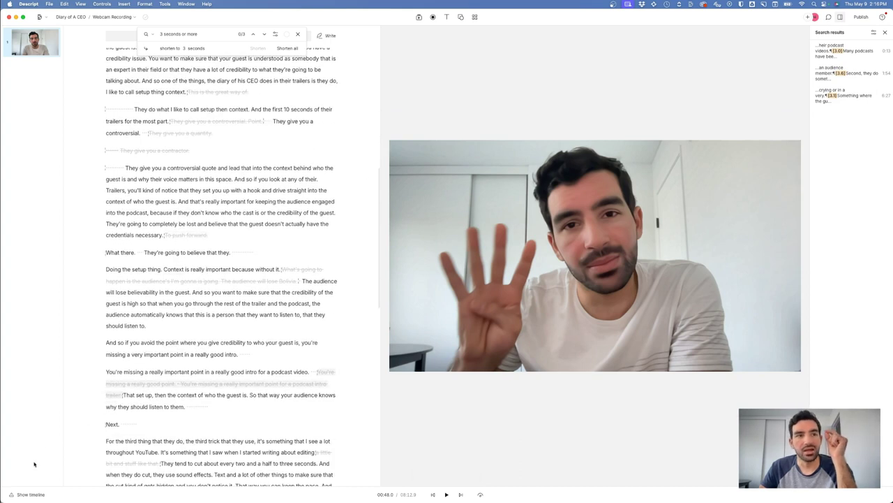
{"action": "left_click", "coordinate": [14, 496]}
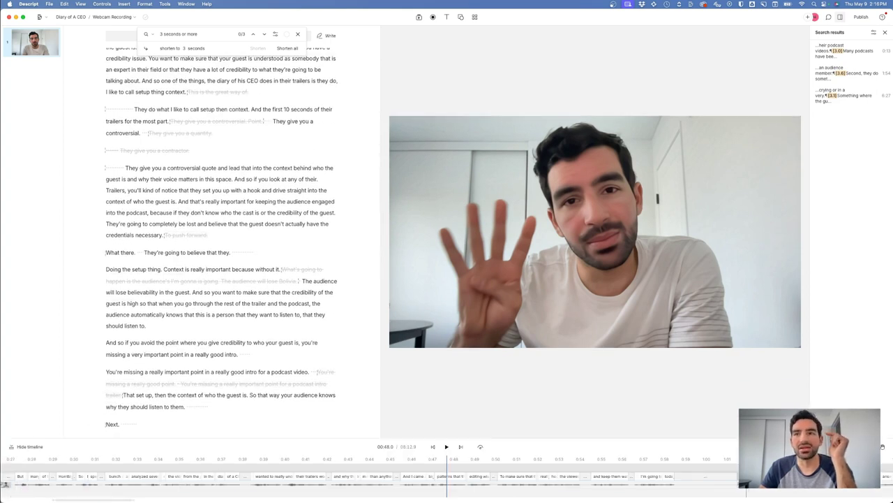
{"action": "scroll", "coordinate": [233, 277], "scroll_direction": "up", "scroll_amount": 10}
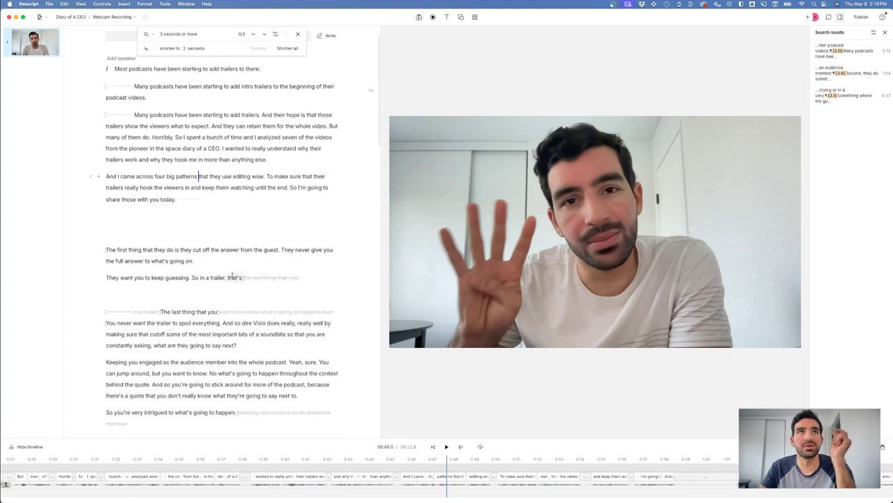
{"action": "scroll", "coordinate": [234, 259], "scroll_direction": "up", "scroll_amount": 2}
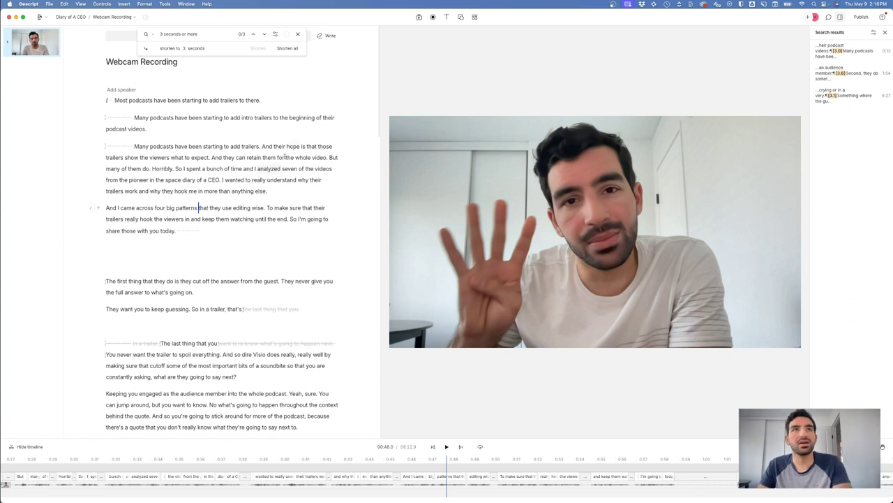
Close the word-gap search results and dismiss the Actions dropdown
{"action": "left_click", "coordinate": [297, 34]}
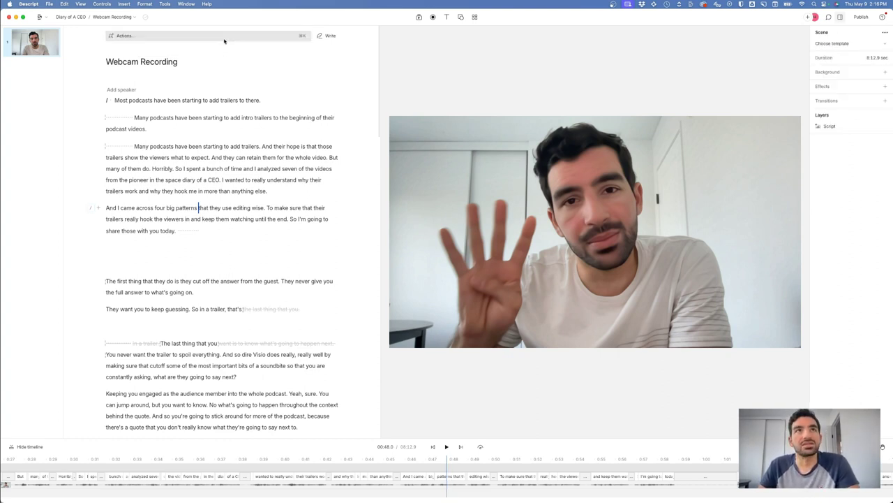
{"action": "left_click", "coordinate": [224, 38]}
{"action": "left_click", "coordinate": [343, 80]}
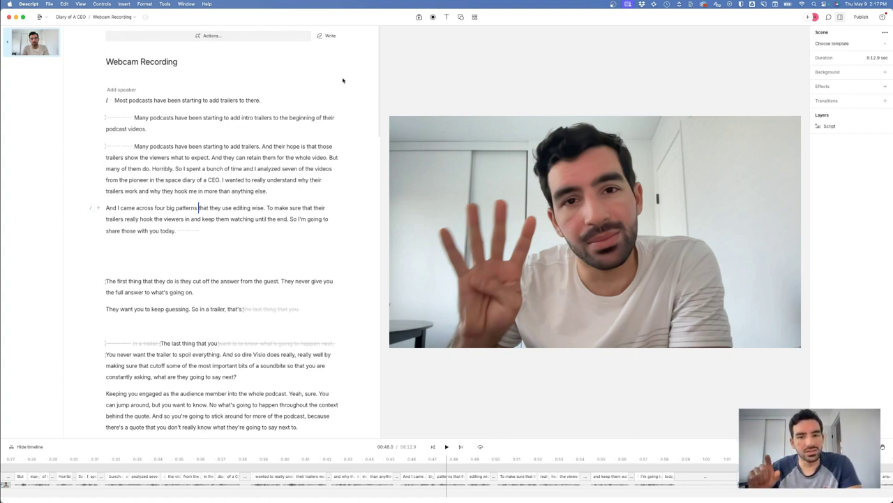
Generate AI chapters via Ask AI > Add chapters and add them to the script
{"action": "left_click", "coordinate": [301, 36]}
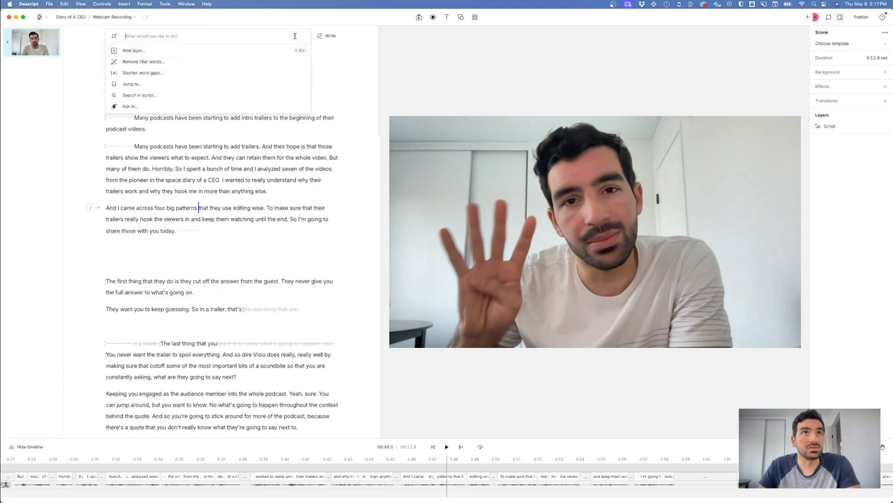
{"action": "left_click", "coordinate": [136, 107]}
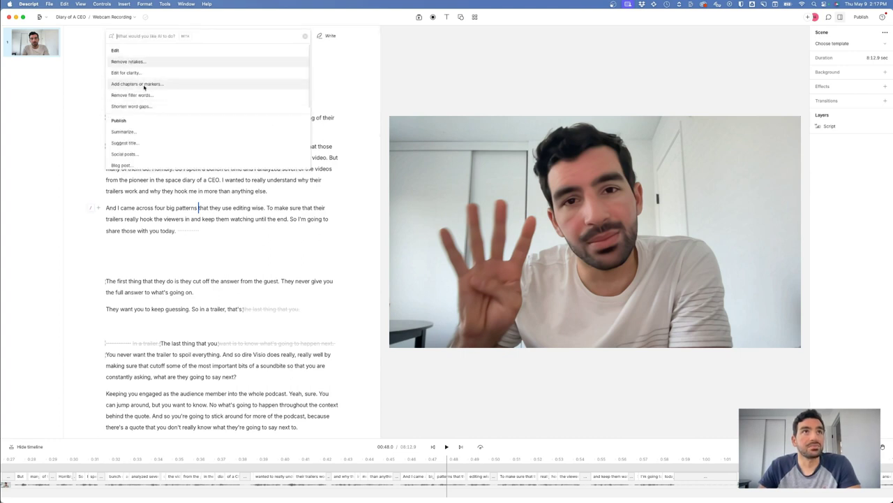
{"action": "left_click", "coordinate": [138, 84]}
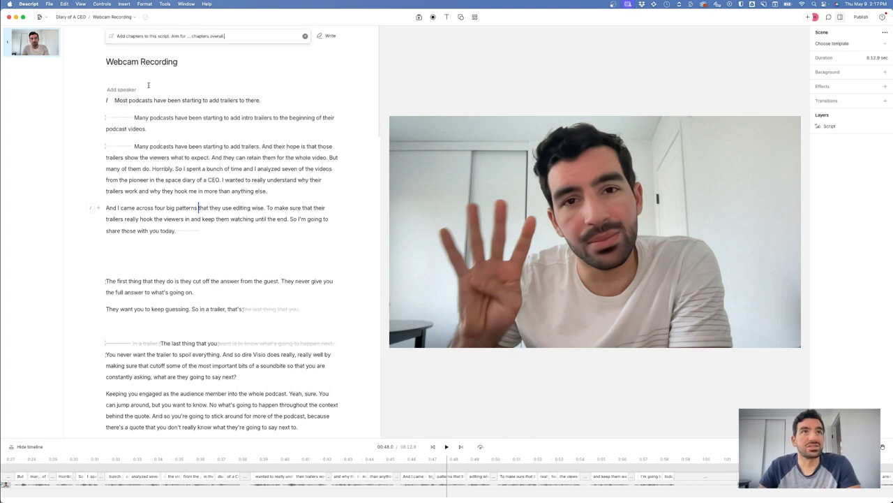
{"action": "left_click", "coordinate": [305, 35]}
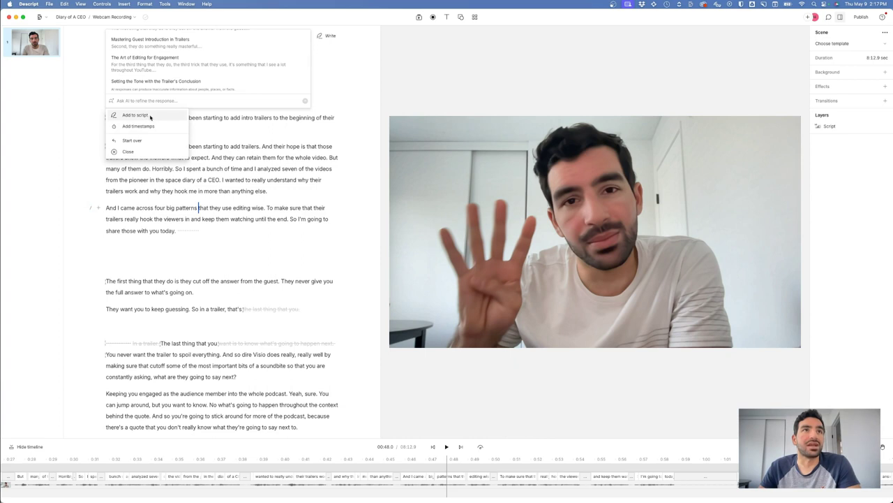
{"action": "left_click", "coordinate": [150, 117]}
Review inserted chapter headings like 'Analyzing the Success of Diary of a CEO's Trailers'
{"action": "scroll", "coordinate": [218, 228], "scroll_direction": "down", "scroll_amount": 5}
{"action": "left_click_drag", "start_coordinate": [106, 240], "coordinate": [222, 240]}
{"action": "left_click_drag", "start_coordinate": [237, 111], "coordinate": [108, 112]}
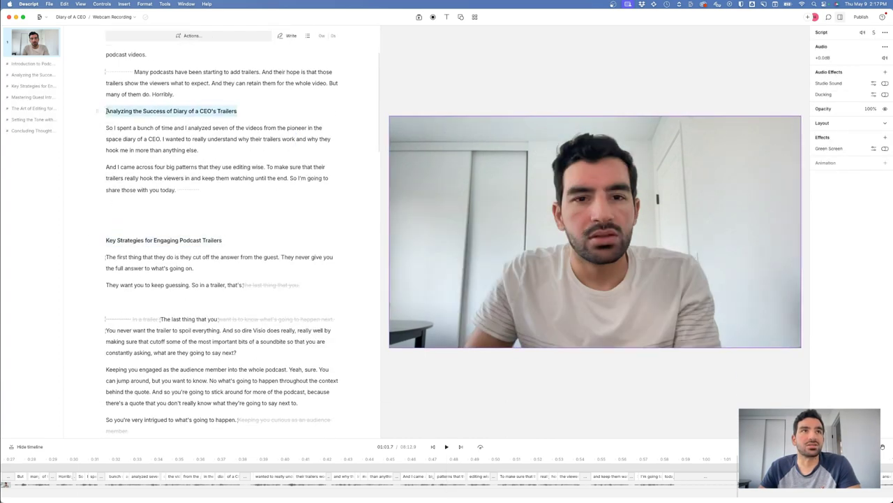
{"action": "scroll", "coordinate": [202, 216], "scroll_direction": "down", "scroll_amount": 8}
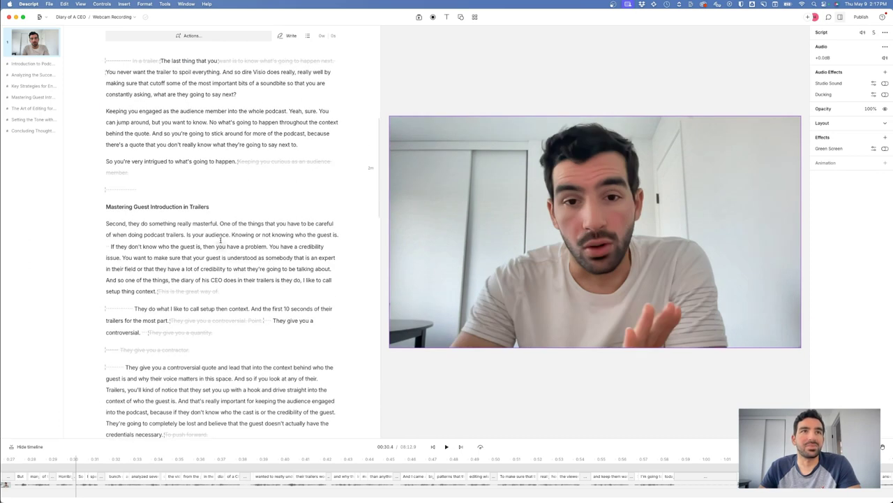
{"action": "scroll", "coordinate": [220, 241], "scroll_direction": "up", "scroll_amount": 15}
{"action": "left_click", "coordinate": [213, 36]}
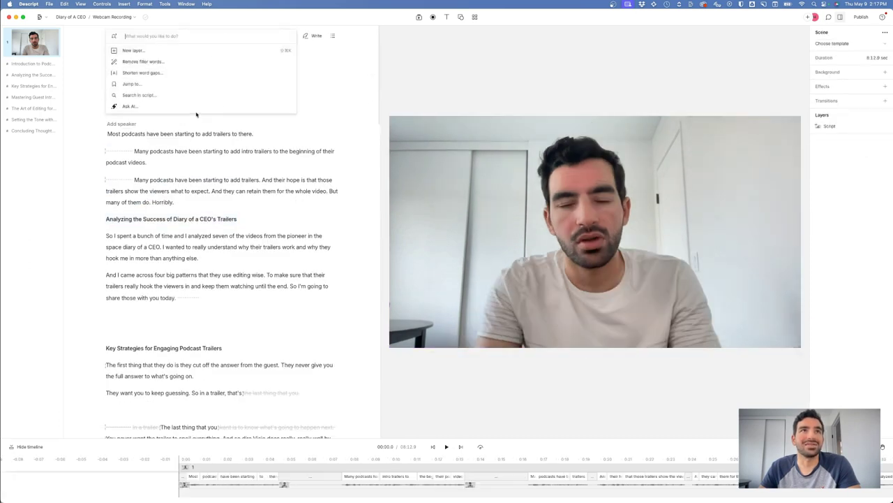
Draft an AI YouTube description with chapters at 04:22, 06:04, 07:37, and copy it
{"action": "left_click", "coordinate": [192, 107]}
{"action": "scroll", "coordinate": [135, 158], "scroll_direction": "down", "scroll_amount": 1}
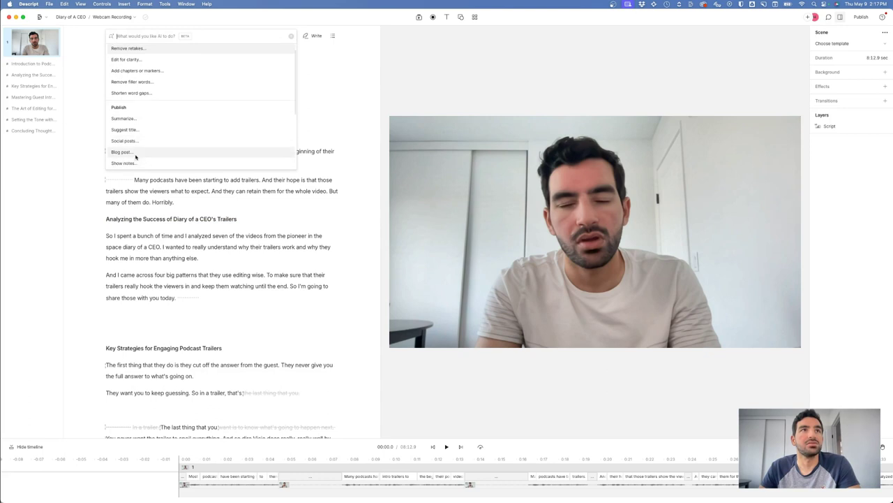
{"action": "scroll", "coordinate": [138, 157], "scroll_direction": "down", "scroll_amount": 2}
{"action": "left_click", "coordinate": [138, 155]}
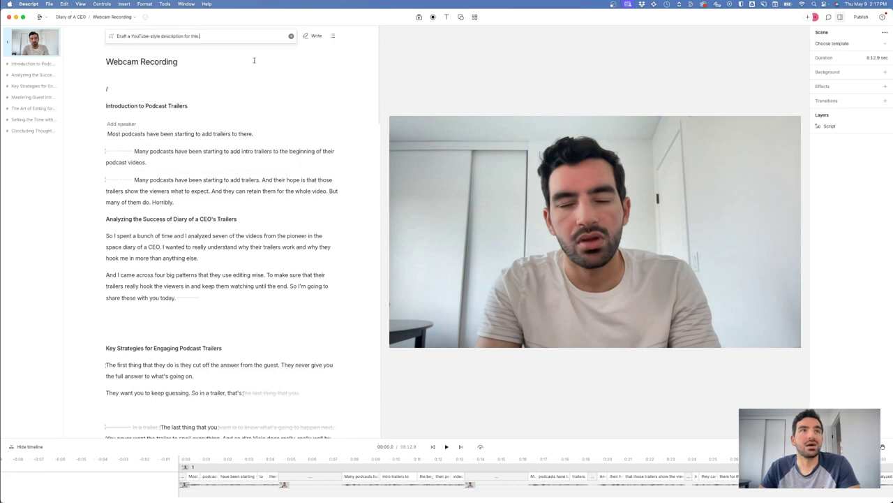
{"action": "left_click", "coordinate": [291, 35]}
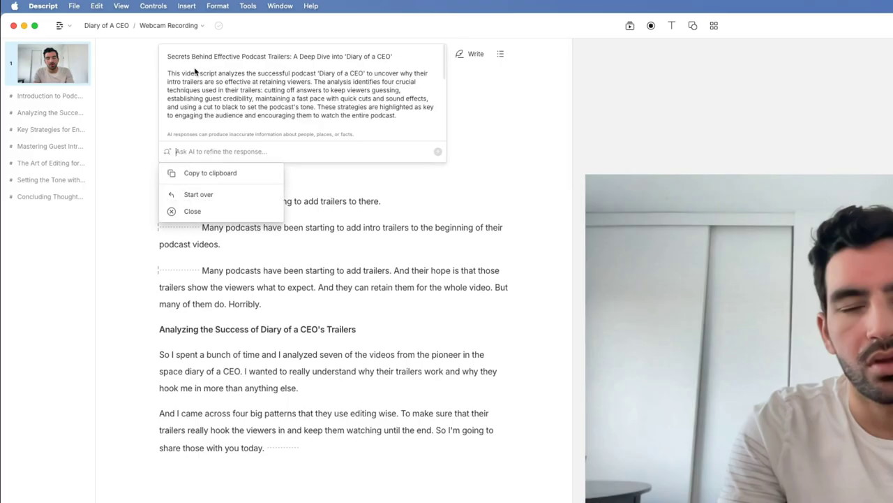
{"action": "scroll", "coordinate": [279, 119], "scroll_direction": "down", "scroll_amount": 5}
{"action": "scroll", "coordinate": [280, 105], "scroll_direction": "down", "scroll_amount": 1}
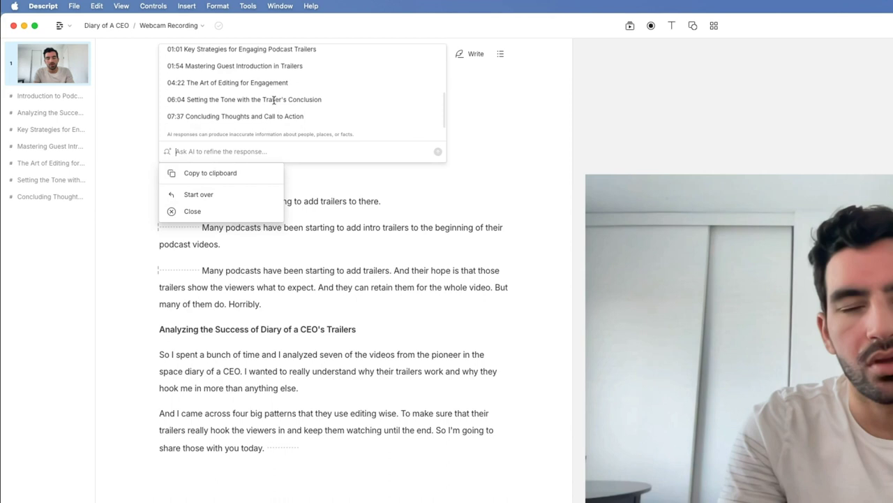
{"action": "left_click_drag", "start_coordinate": [320, 117], "coordinate": [199, 81]}
{"action": "scroll", "coordinate": [210, 86], "scroll_direction": "up", "scroll_amount": 5}
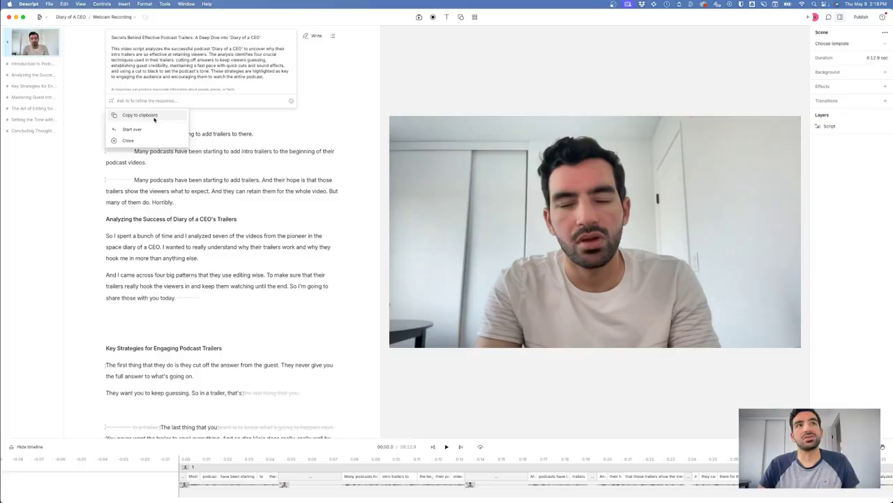
{"action": "left_click", "coordinate": [241, 151]}
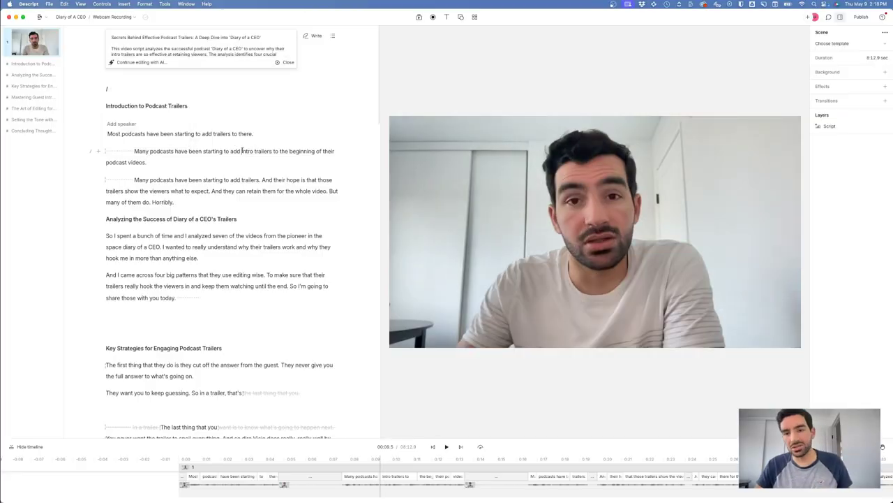
Generate three AI social post options with hashtags like #PodcastTrailers and #TrailerMagic
{"action": "key", "text": "slash"}
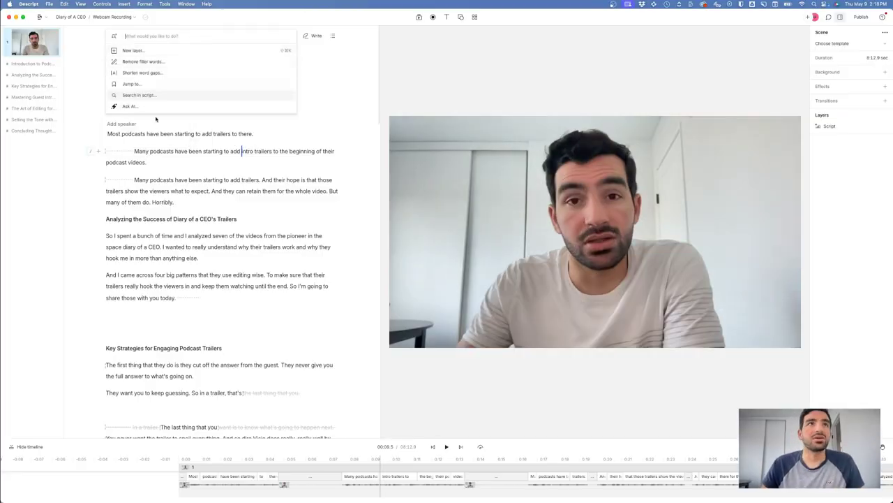
{"action": "left_click", "coordinate": [150, 109]}
{"action": "scroll", "coordinate": [165, 133], "scroll_direction": "down", "scroll_amount": 3}
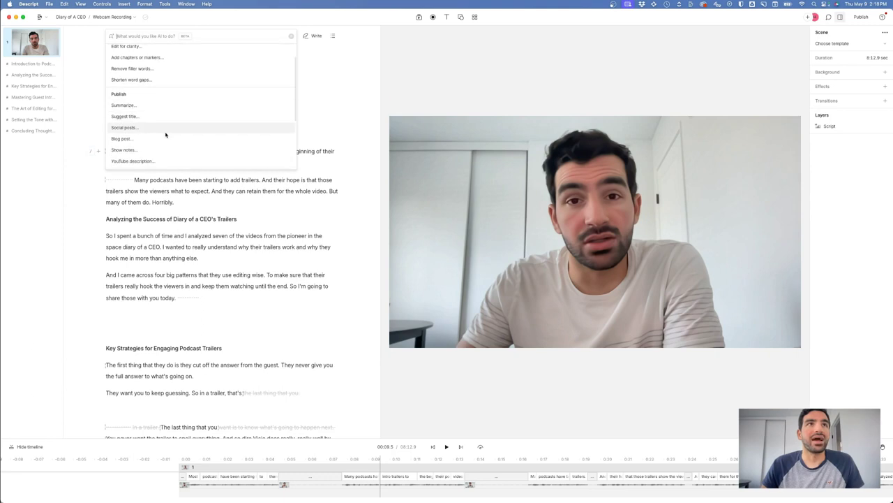
{"action": "scroll", "coordinate": [162, 126], "scroll_direction": "down", "scroll_amount": 1}
{"action": "left_click", "coordinate": [160, 112]}
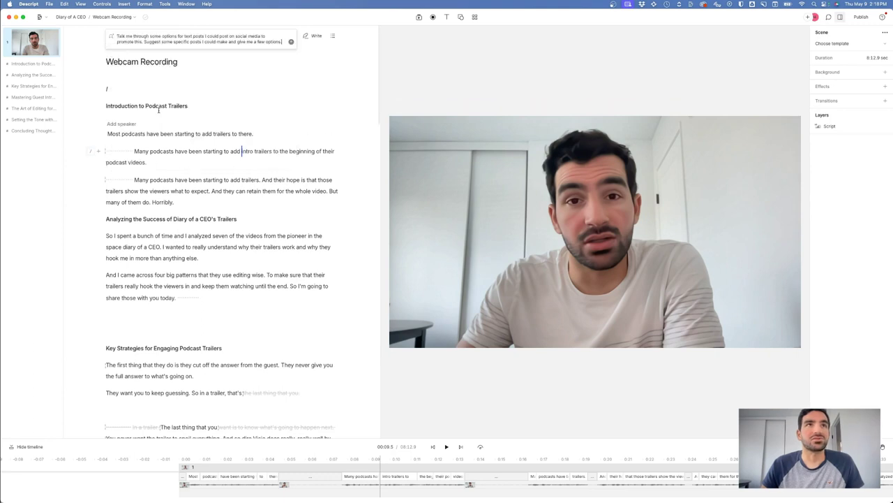
{"action": "left_click", "coordinate": [291, 41]}
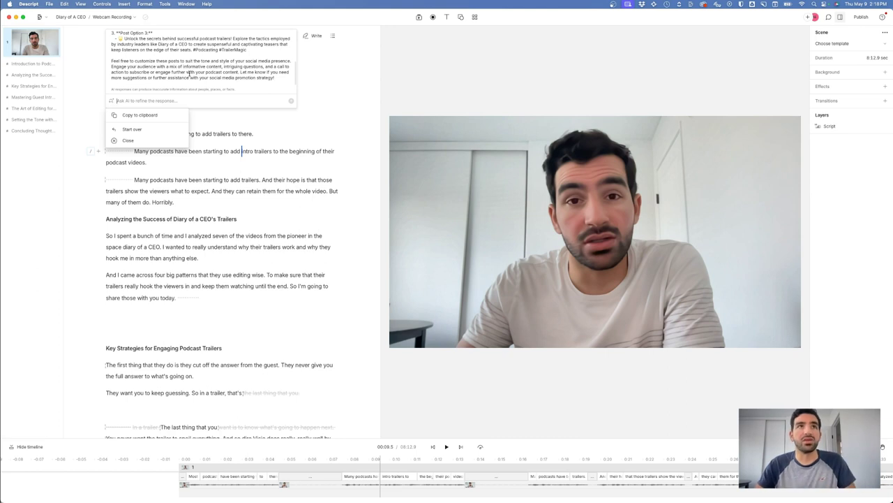
{"action": "scroll", "coordinate": [189, 73], "scroll_direction": "up", "scroll_amount": 10}
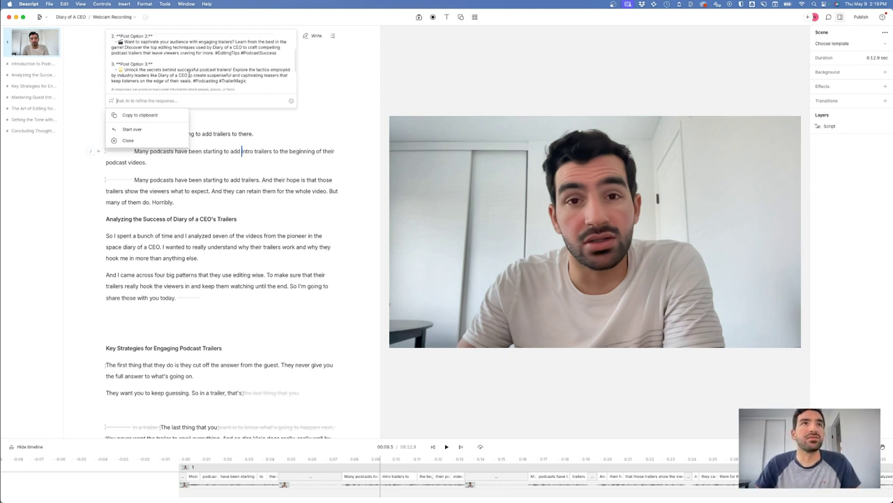